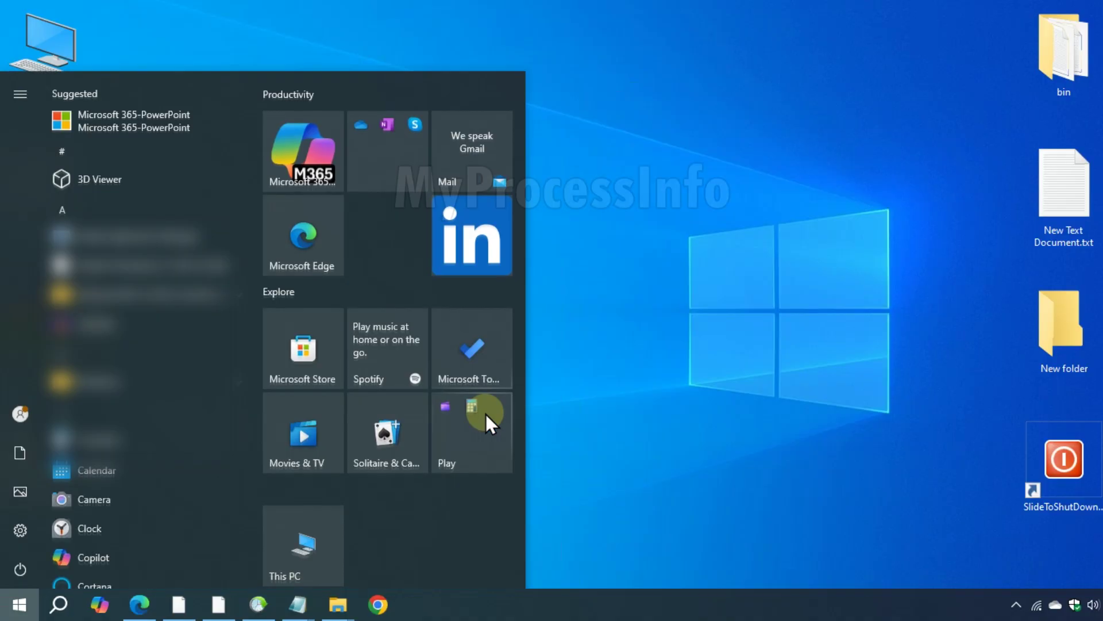
{"action": "type", "text": "DISK"}
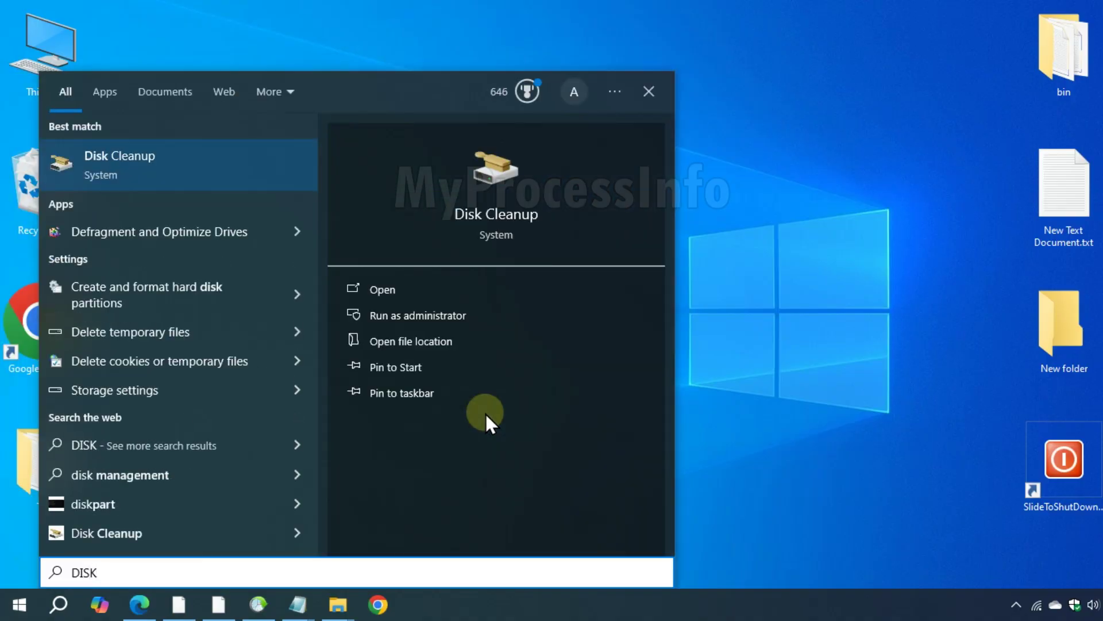
{"action": "type", "text": "CL"}
Launch Disk Cleanup for drive C: and let it scan, finding 3.92 GB of removable files
{"action": "left_click", "coordinate": [493, 319]}
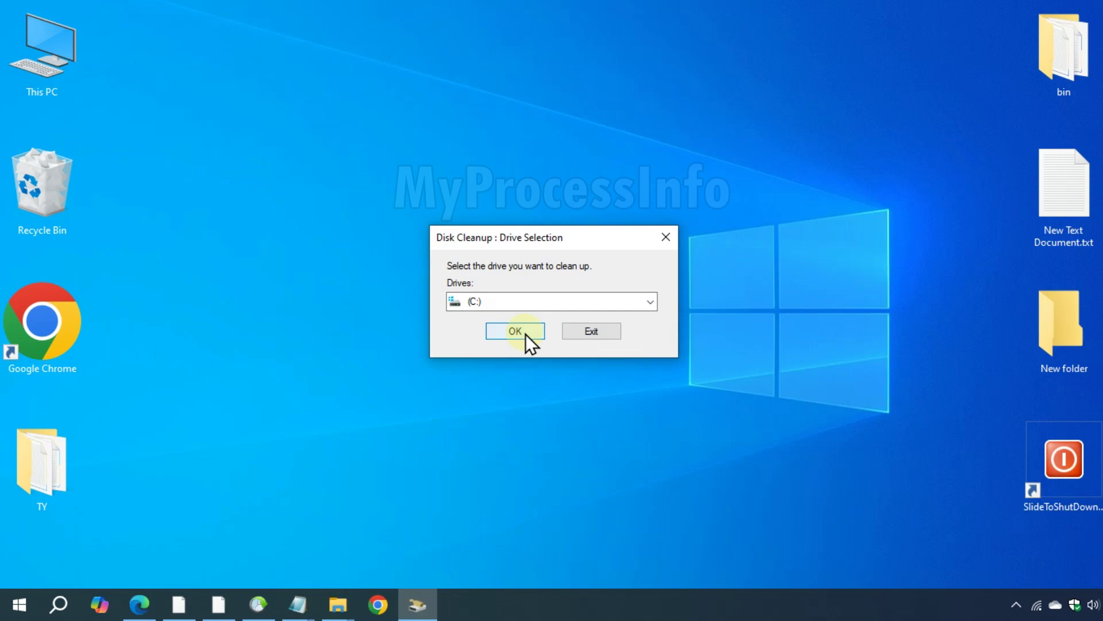
{"action": "left_click", "coordinate": [525, 334]}
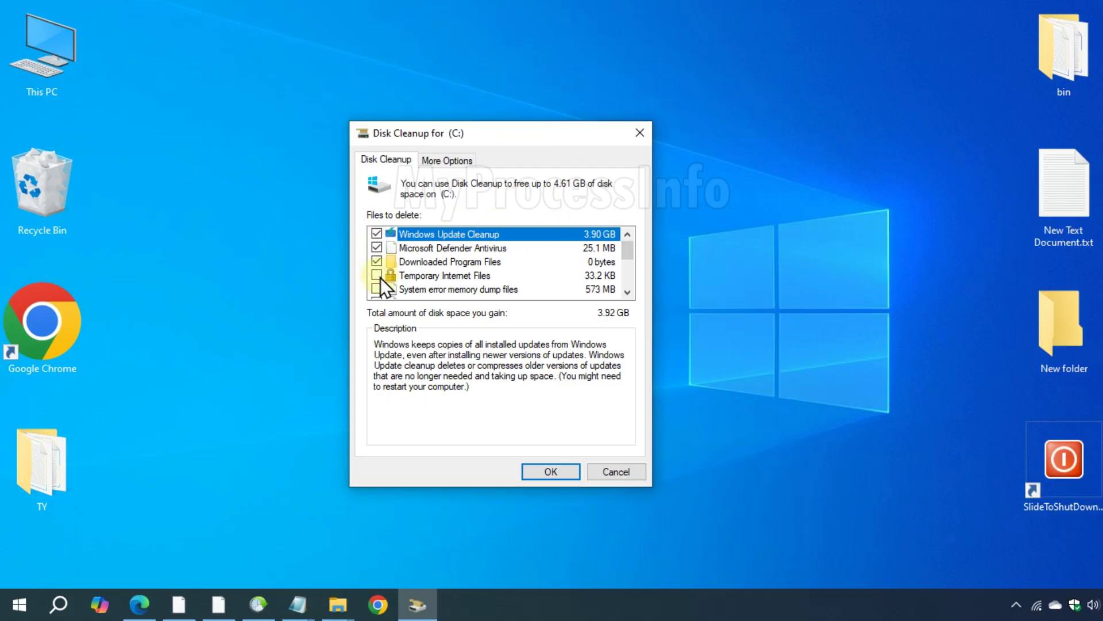
{"action": "scroll", "coordinate": [380, 278], "scroll_direction": "down", "scroll_amount": 3}
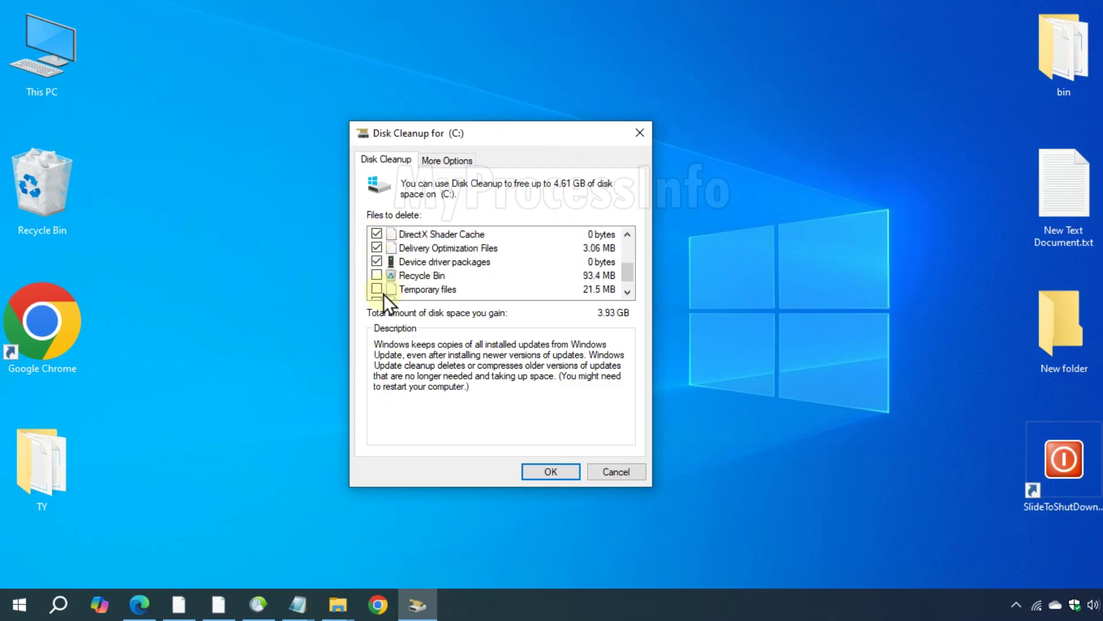
Select the Temporary files, System error memory dump files and Recycle Bin categories for cleanup
{"action": "left_click", "coordinate": [415, 290]}
{"action": "scroll", "coordinate": [434, 285], "scroll_direction": "down", "scroll_amount": 1}
{"action": "left_click", "coordinate": [376, 275]}
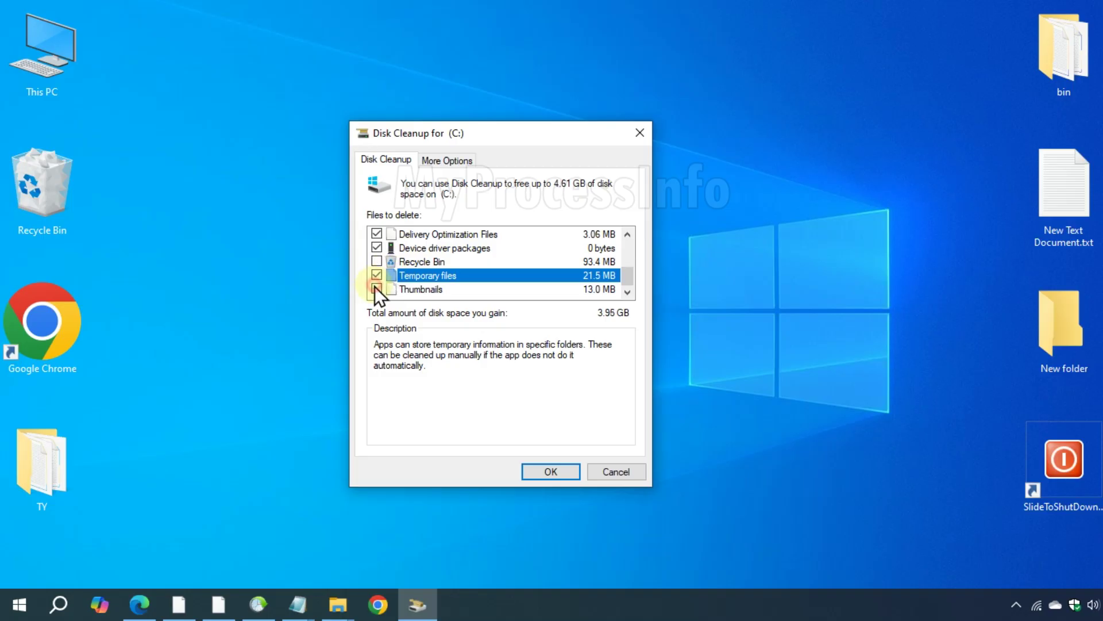
{"action": "scroll", "coordinate": [377, 290], "scroll_direction": "up", "scroll_amount": 3}
{"action": "left_click", "coordinate": [379, 289]}
{"action": "scroll", "coordinate": [483, 259], "scroll_direction": "down", "scroll_amount": 1}
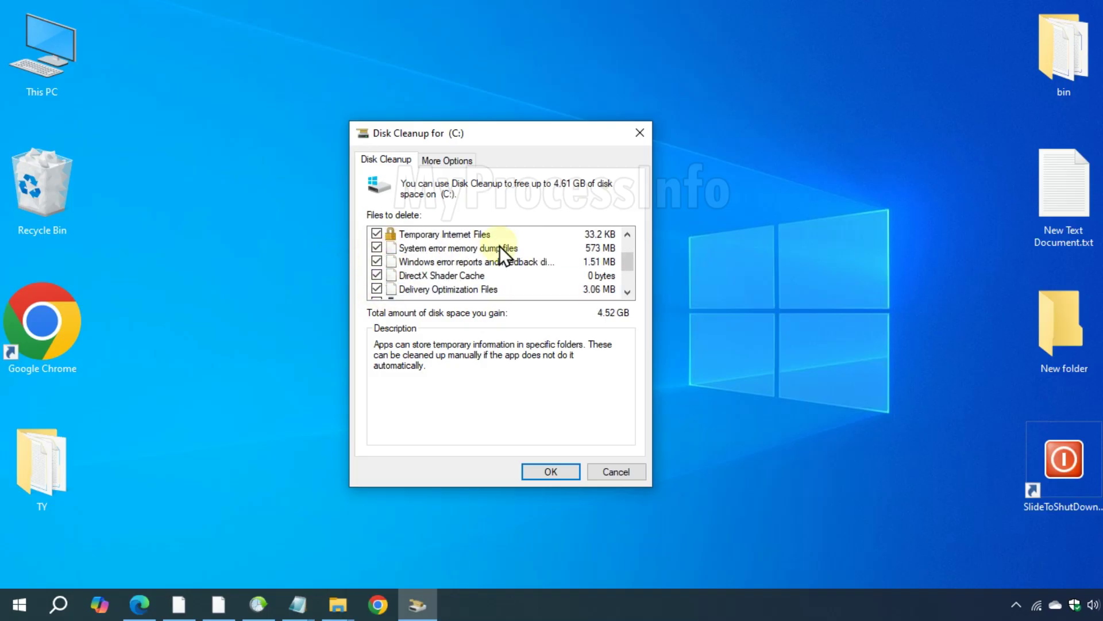
{"action": "scroll", "coordinate": [499, 247], "scroll_direction": "down", "scroll_amount": 2}
{"action": "left_click", "coordinate": [511, 263]}
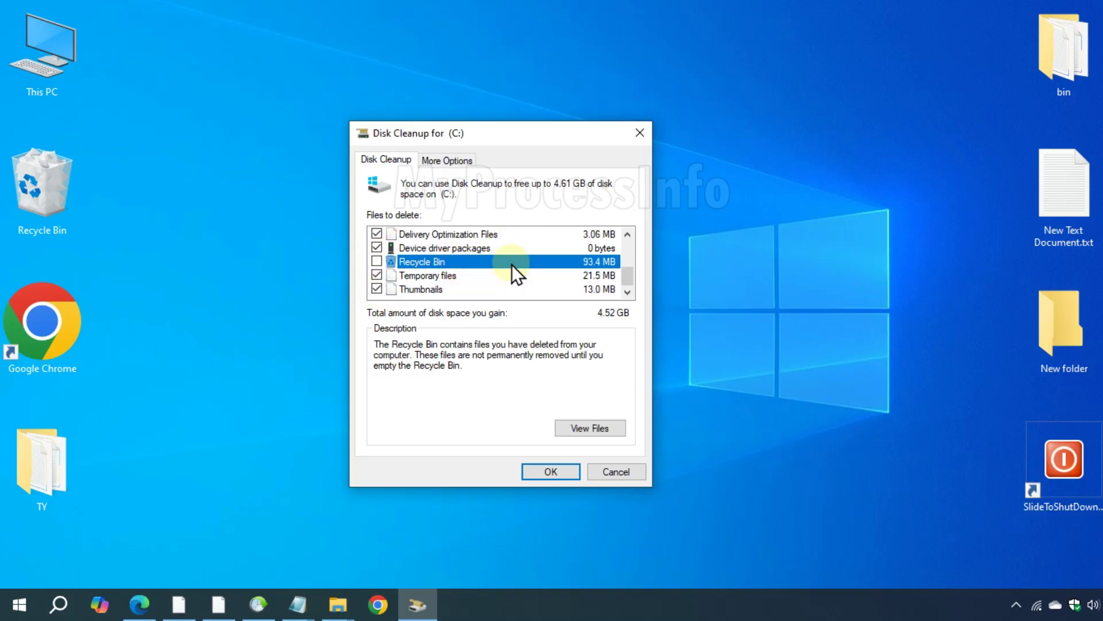
{"action": "left_click", "coordinate": [378, 261]}
Permanently delete the selected files, then open the %TEMP% folder via Run
{"action": "left_click", "coordinate": [533, 473]}
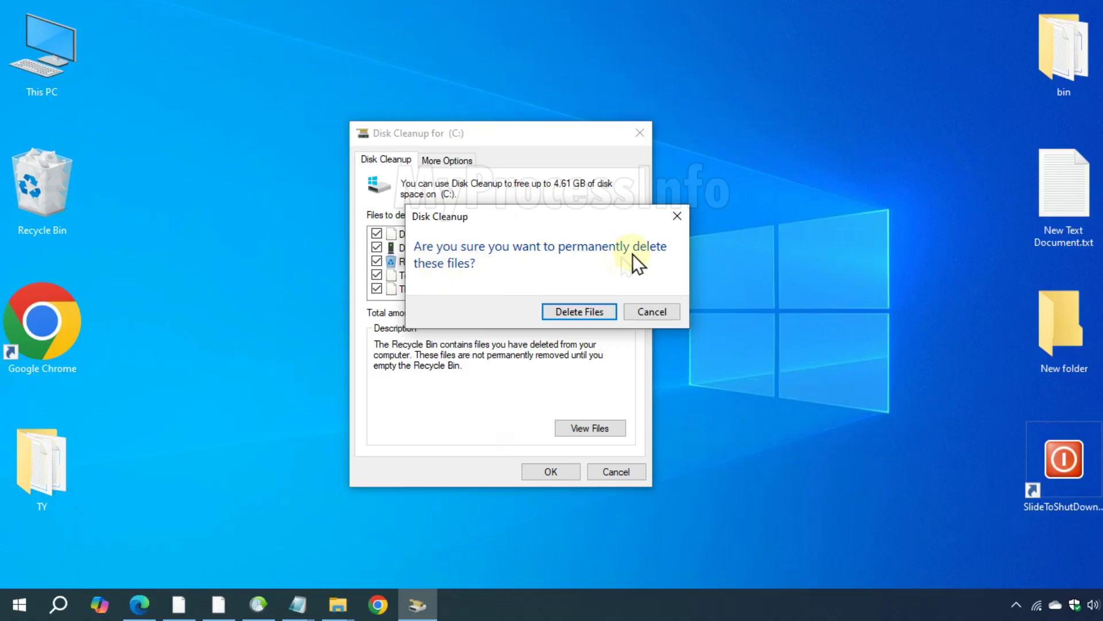
{"action": "left_click", "coordinate": [587, 315]}
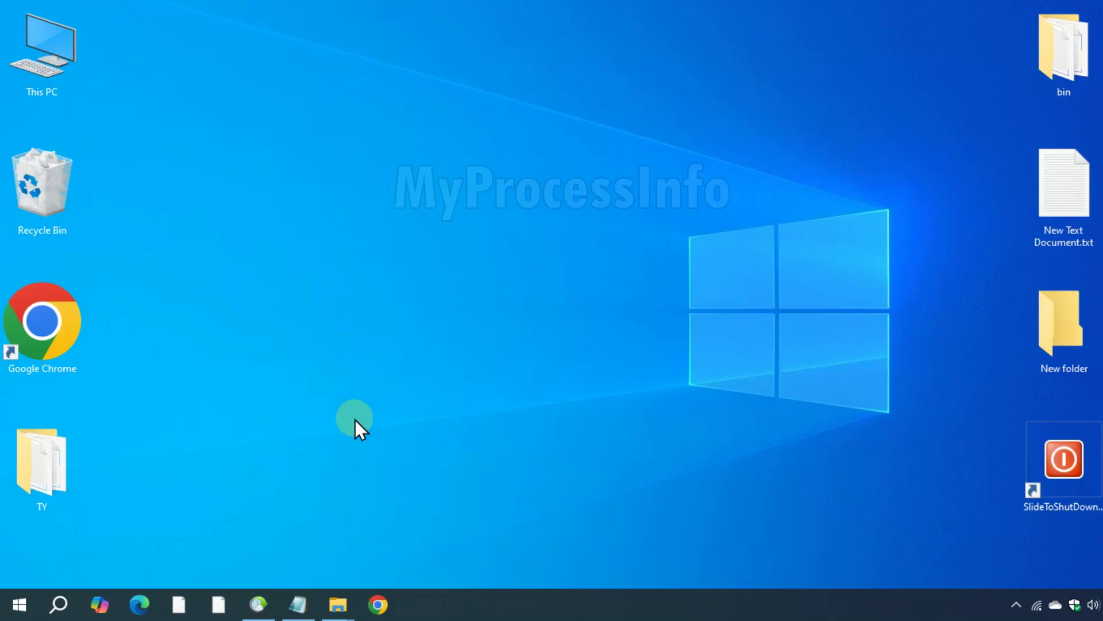
{"action": "key", "text": "super+r"}
{"action": "type", "text": "%TEMP%"}
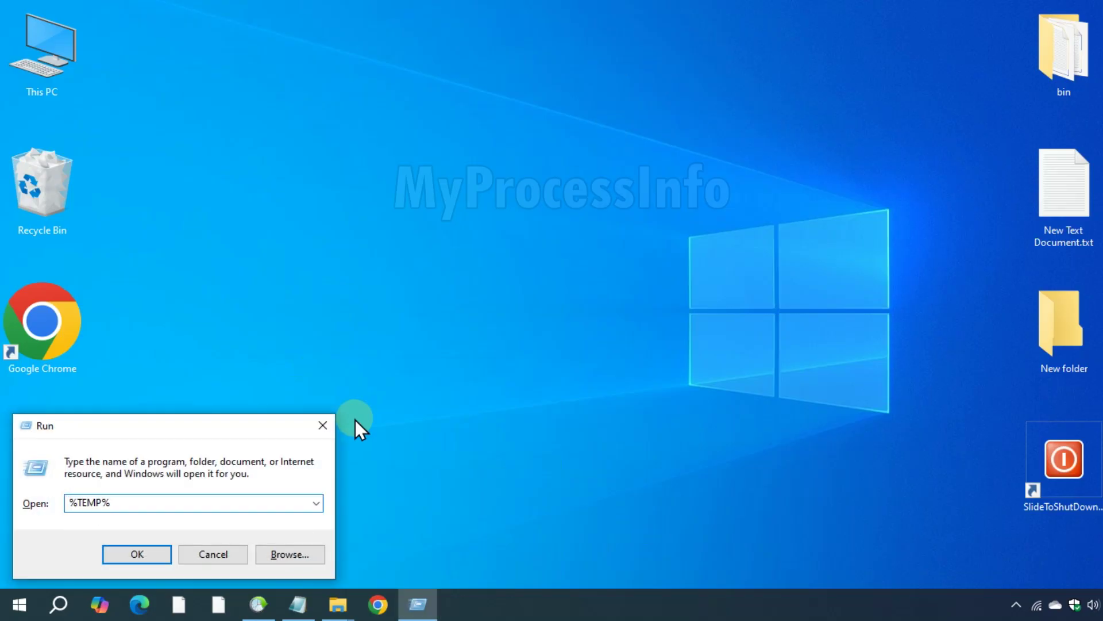
{"action": "left_click", "coordinate": [140, 552]}
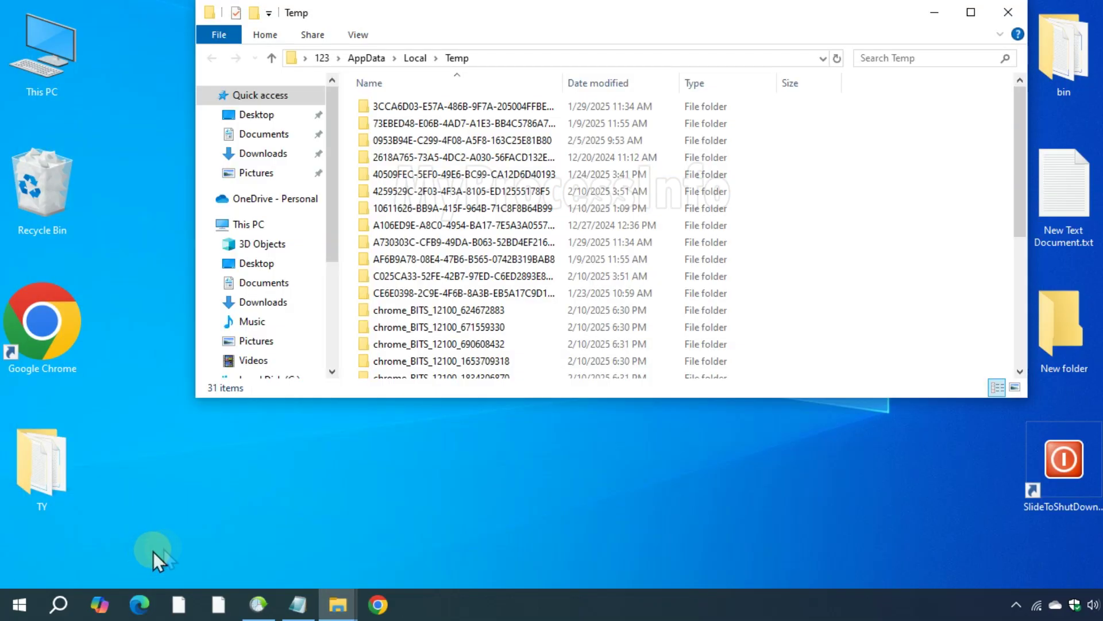
Delete everything in the maximized Temp folder, skipping folders that cannot be removed
{"action": "left_click", "coordinate": [969, 14]}
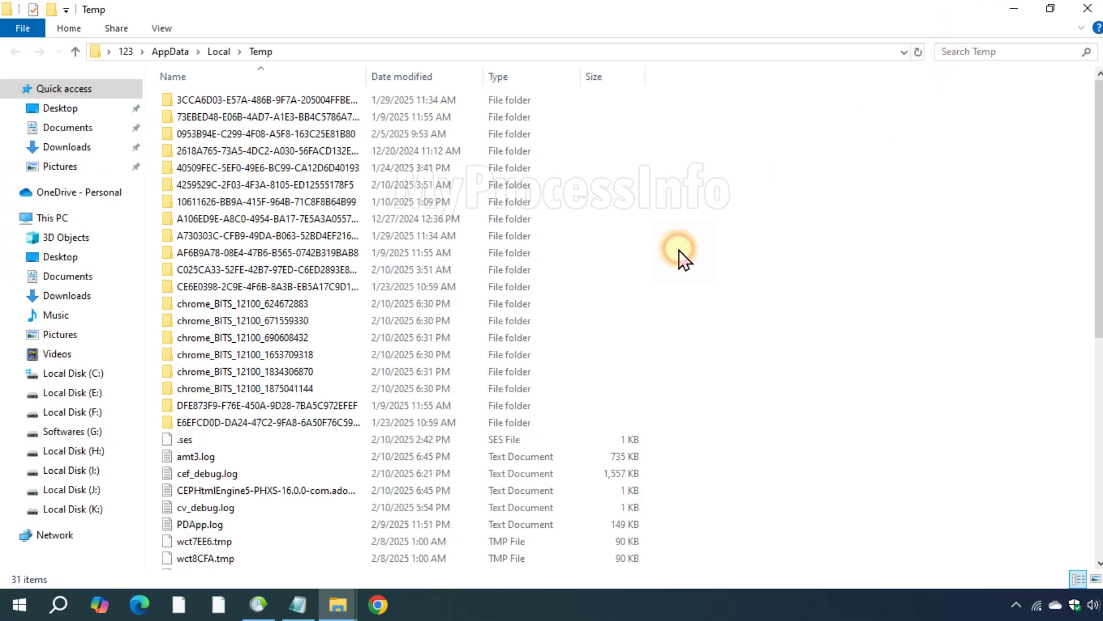
{"action": "key", "text": "ctrl+a"}
{"action": "right_click", "coordinate": [618, 234]}
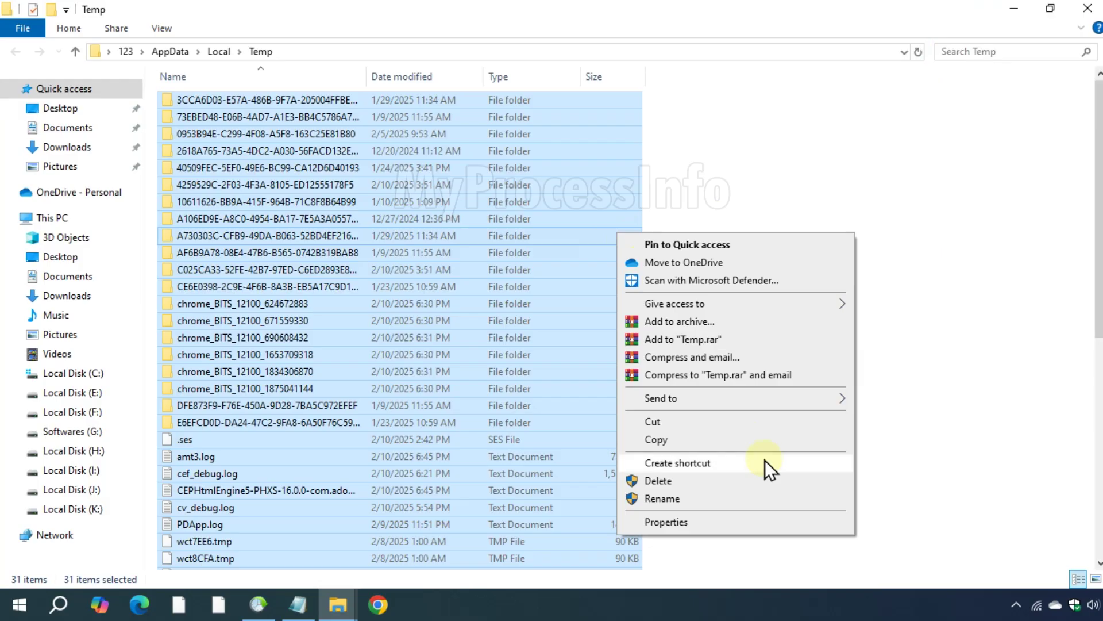
{"action": "left_click", "coordinate": [776, 480]}
{"action": "left_click", "coordinate": [527, 230]}
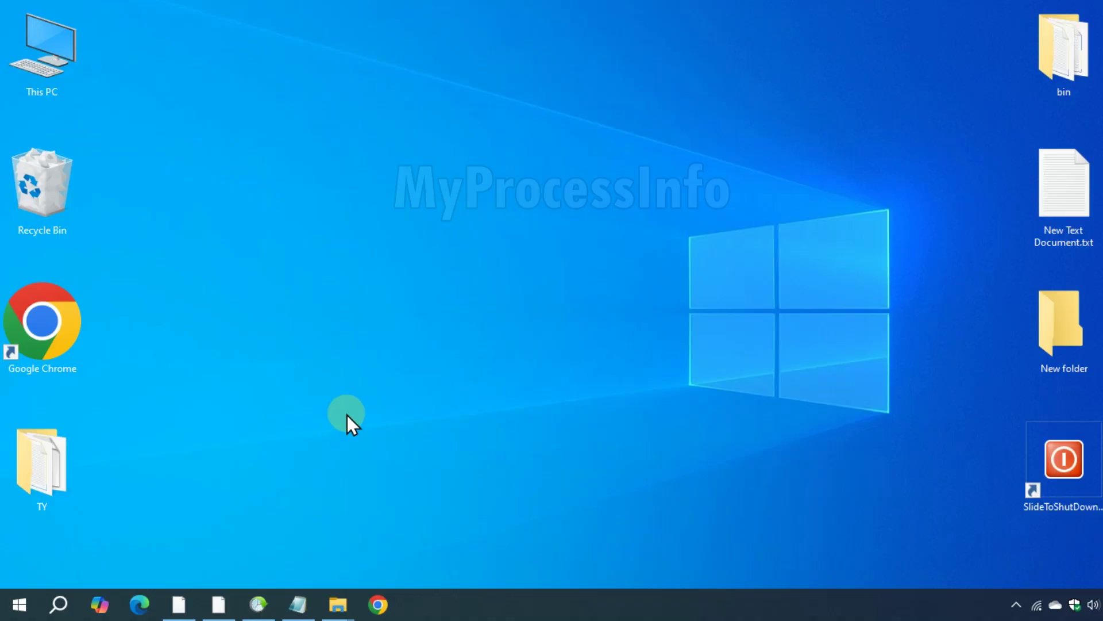
{"action": "key", "text": "super"}
{"action": "type", "text": "CO"}
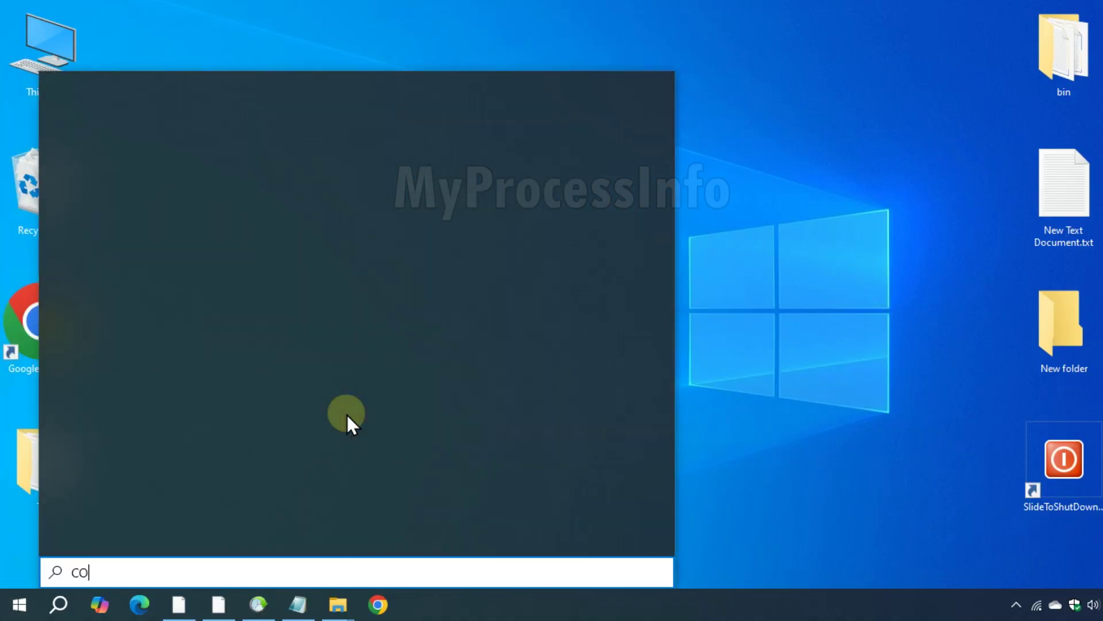
{"action": "type", "text": "NTROL PA"}
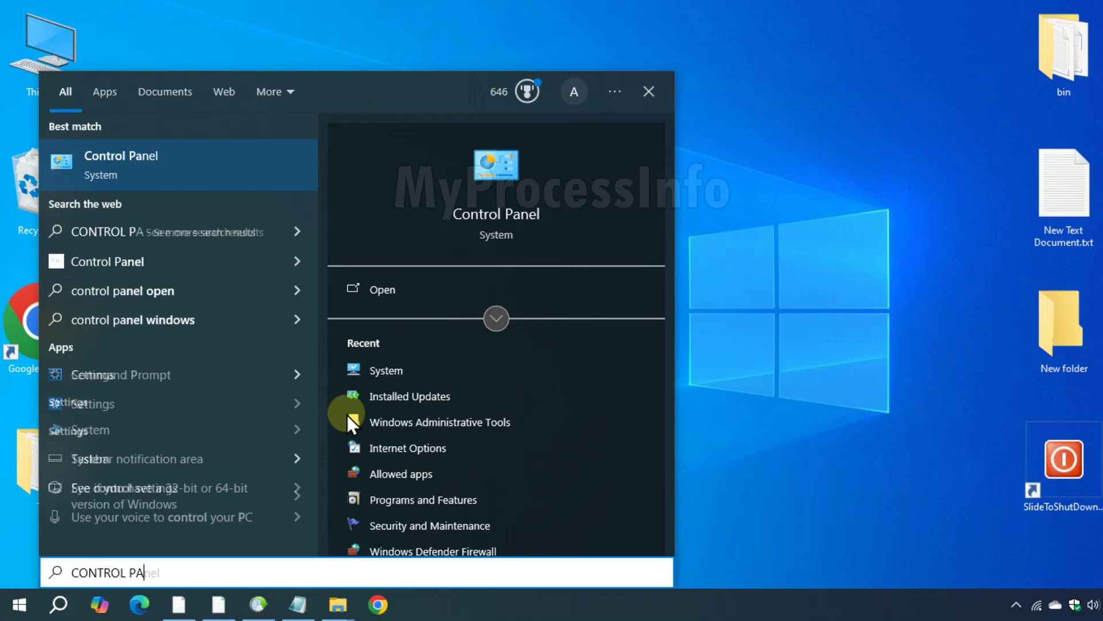
{"action": "type", "text": "NEL"}
Open Control Panel from search and go to System's About page
{"action": "left_click", "coordinate": [184, 171]}
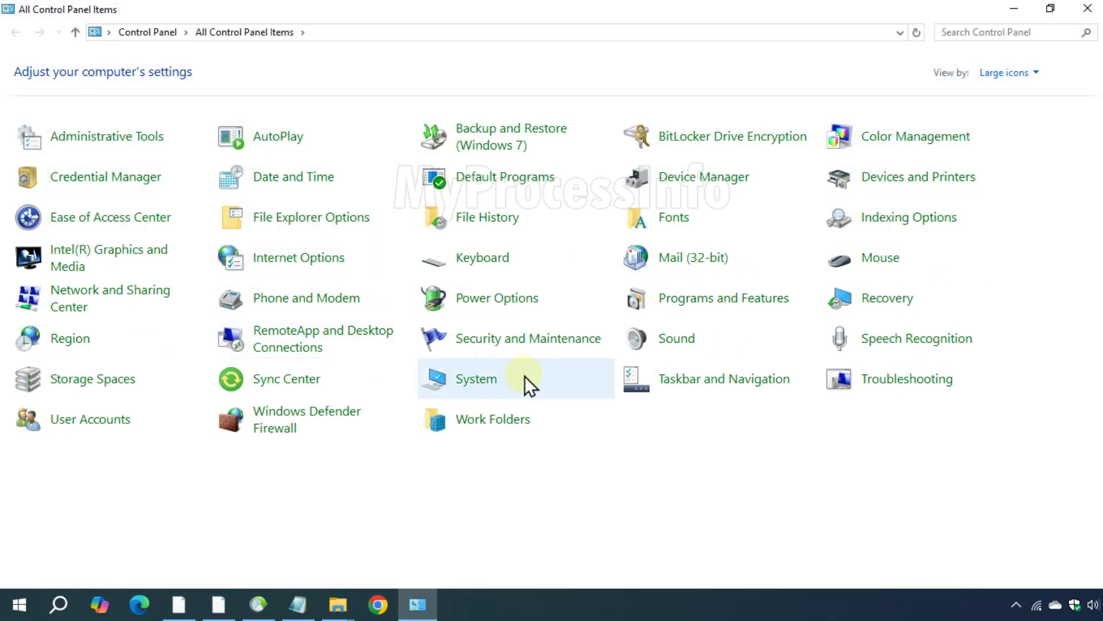
{"action": "left_click", "coordinate": [489, 388]}
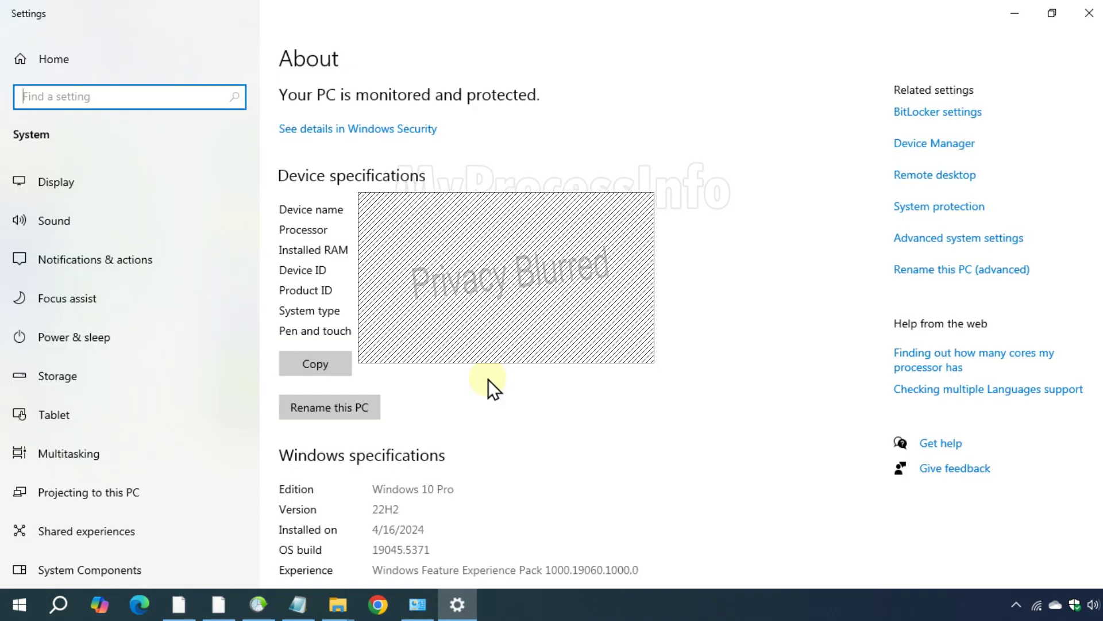
Reach Virtual Memory through Advanced system settings and Performance, and turn off automatic paging management
{"action": "left_click", "coordinate": [962, 249]}
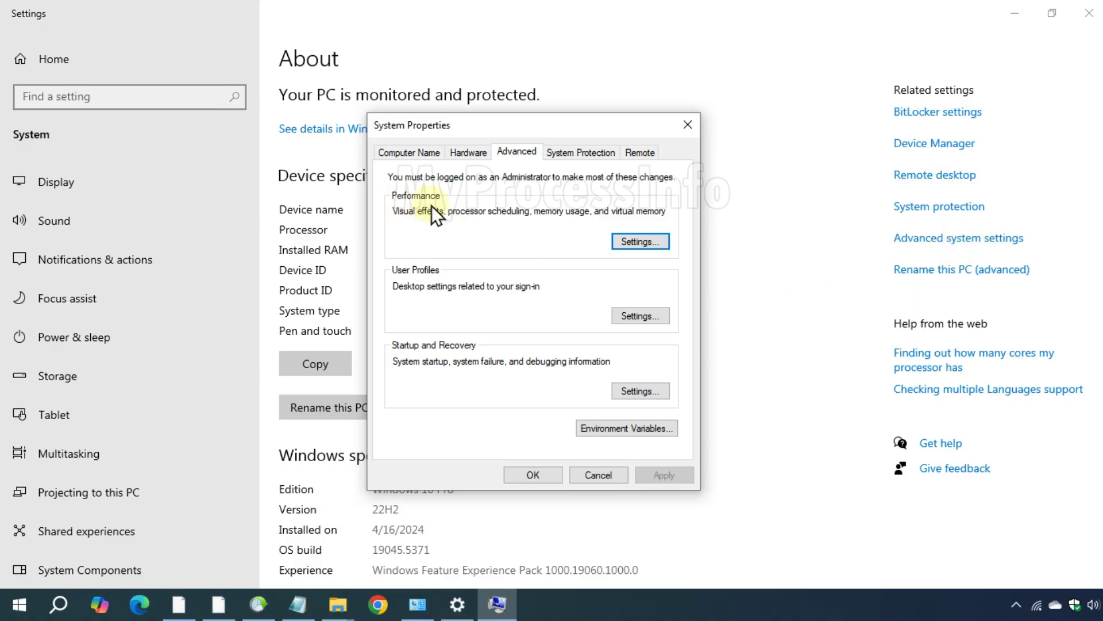
{"action": "left_click", "coordinate": [633, 242]}
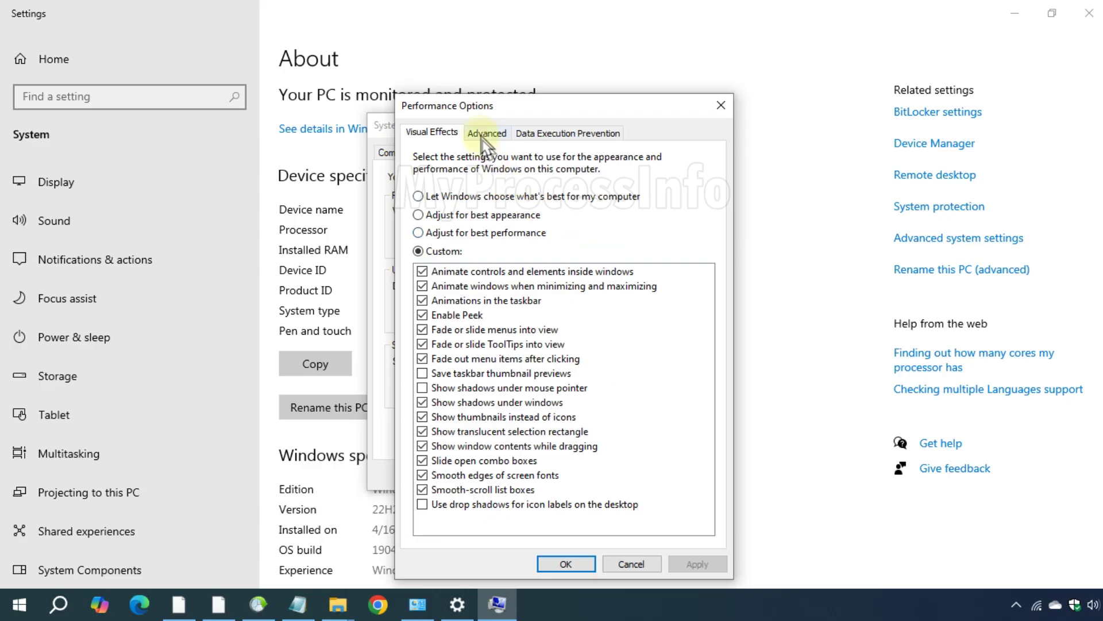
{"action": "left_click", "coordinate": [480, 133]}
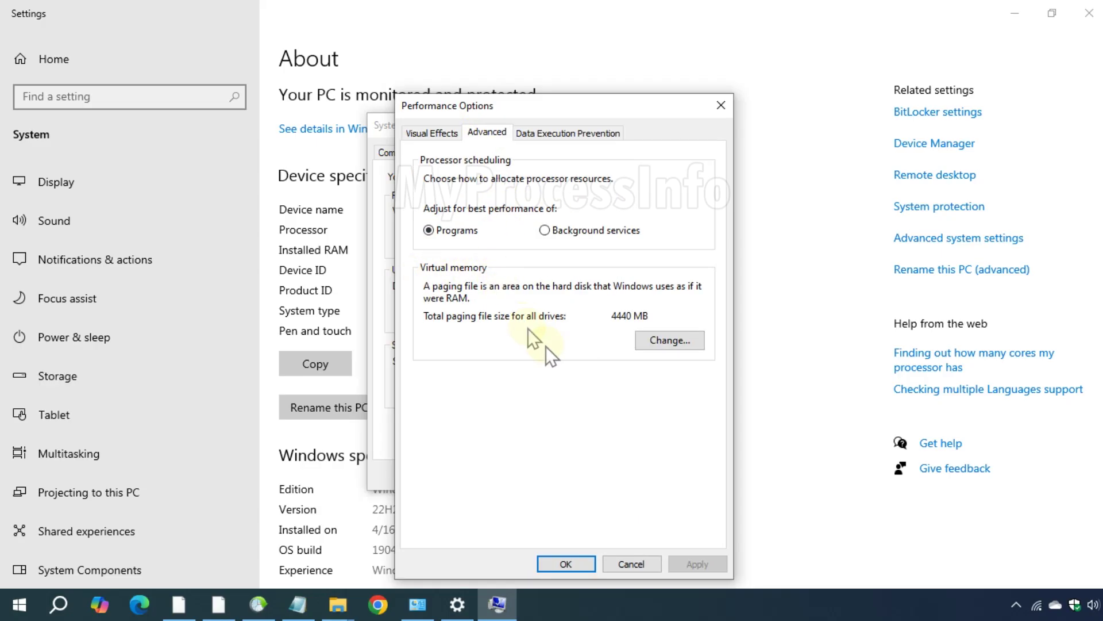
{"action": "left_click", "coordinate": [688, 344]}
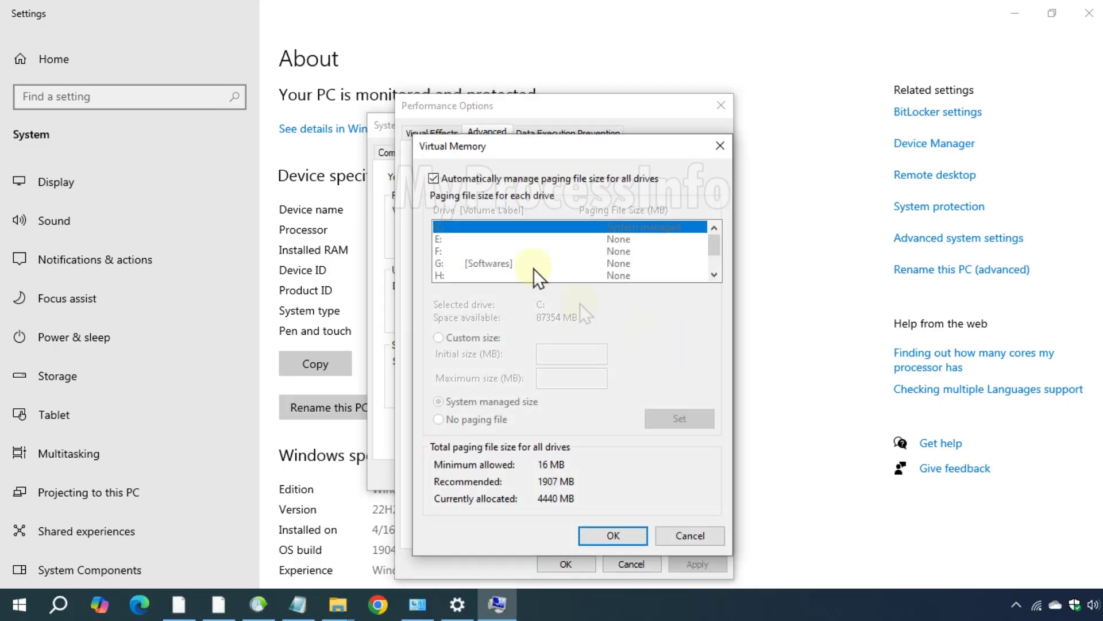
{"action": "left_click", "coordinate": [439, 176]}
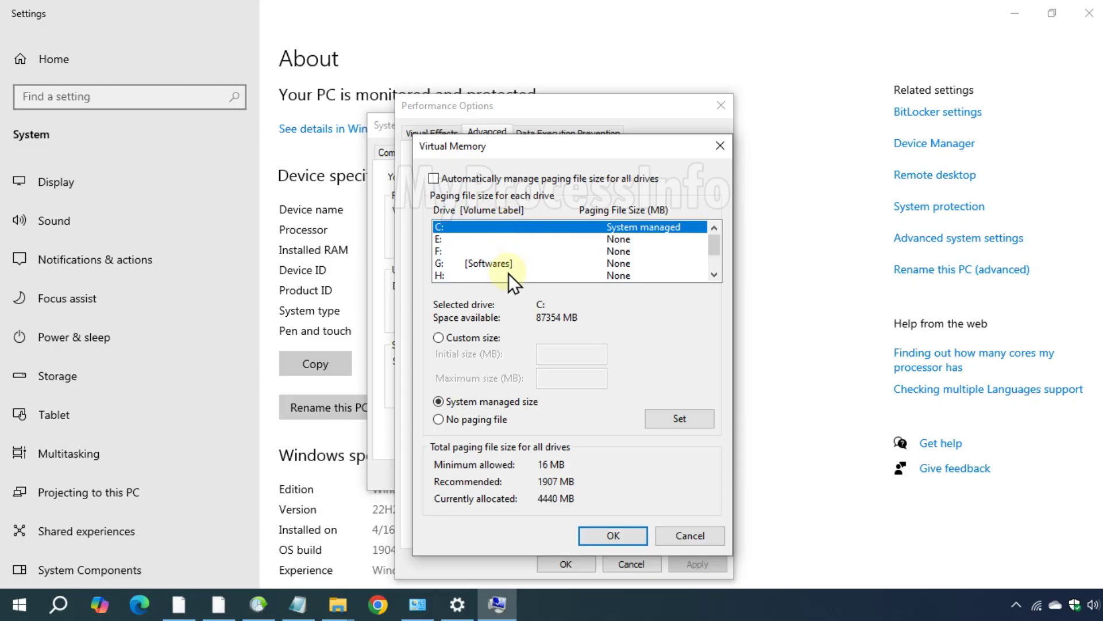
Give drive C: a custom paging file of 100 MB initial and 4000 MB maximum, and apply it
{"action": "left_click", "coordinate": [438, 338]}
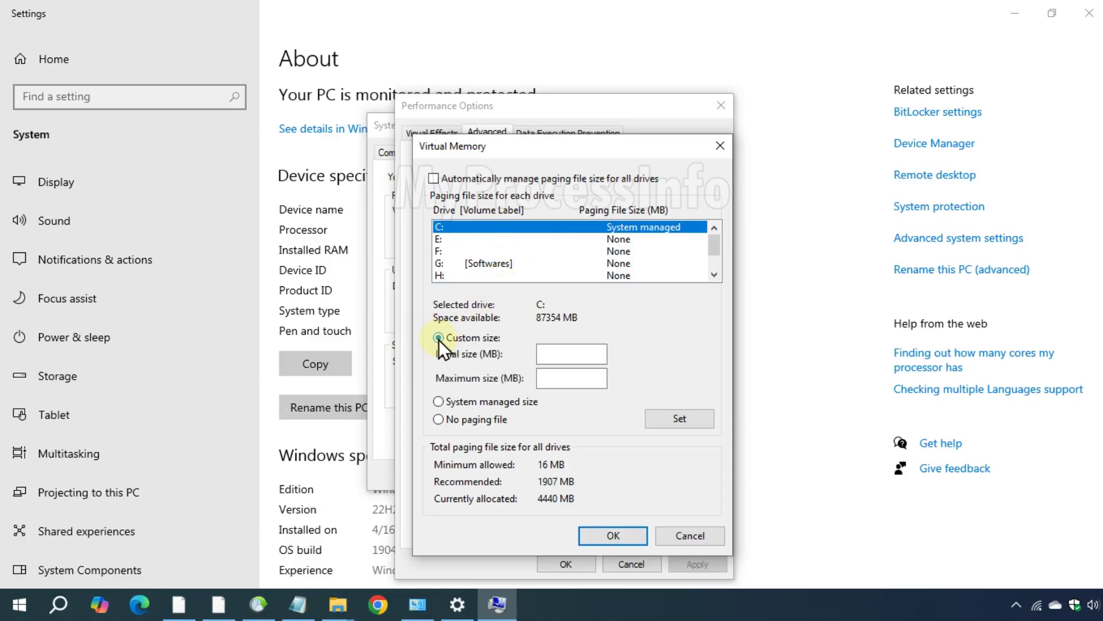
{"action": "left_click", "coordinate": [561, 354]}
{"action": "type", "text": "1"}
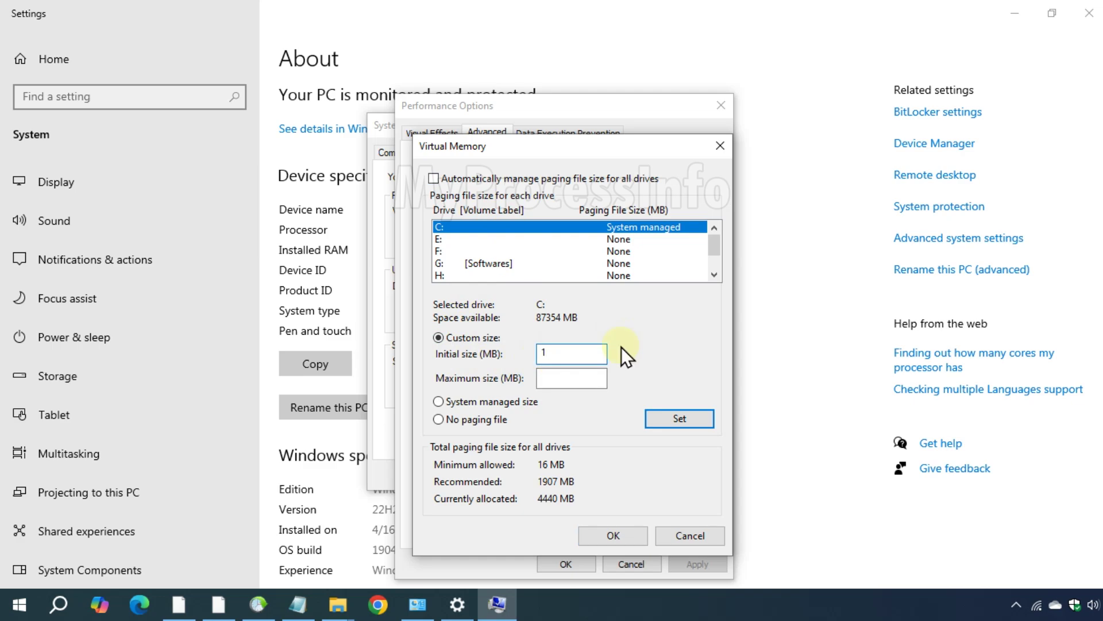
{"action": "type", "text": "00"}
{"action": "left_click", "coordinate": [569, 380]}
{"action": "type", "text": "4000"}
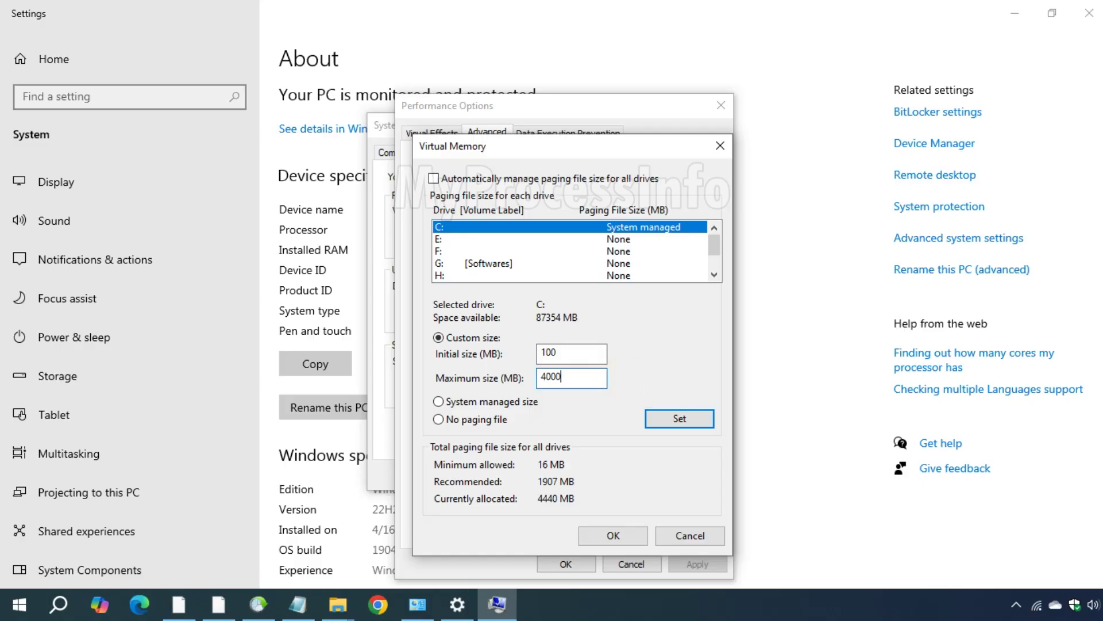
{"action": "left_click", "coordinate": [680, 419]}
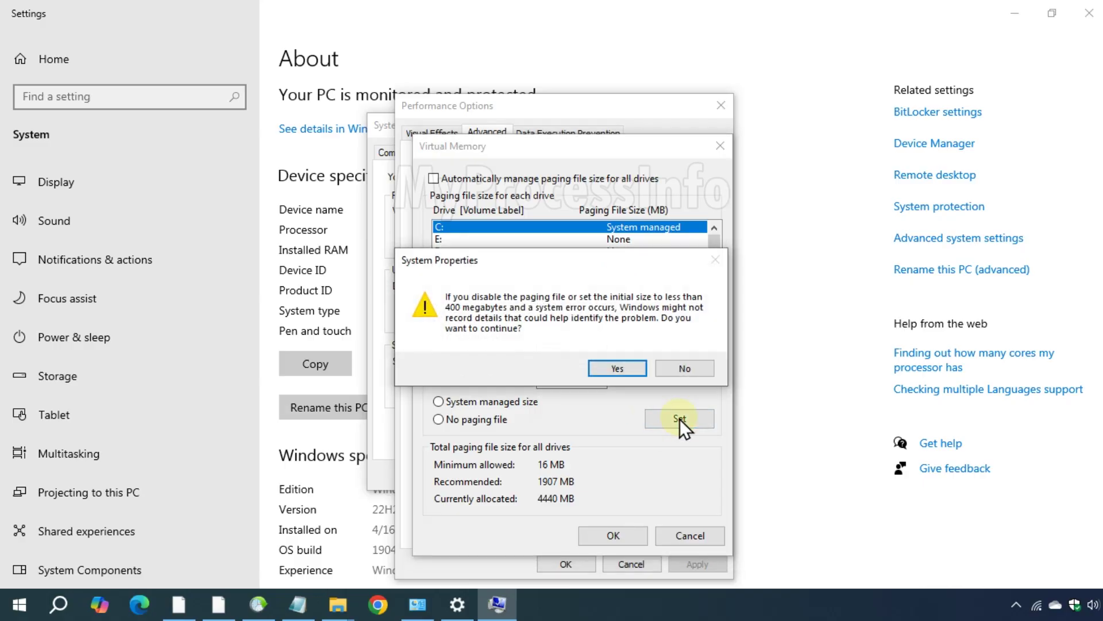
{"action": "left_click", "coordinate": [619, 376]}
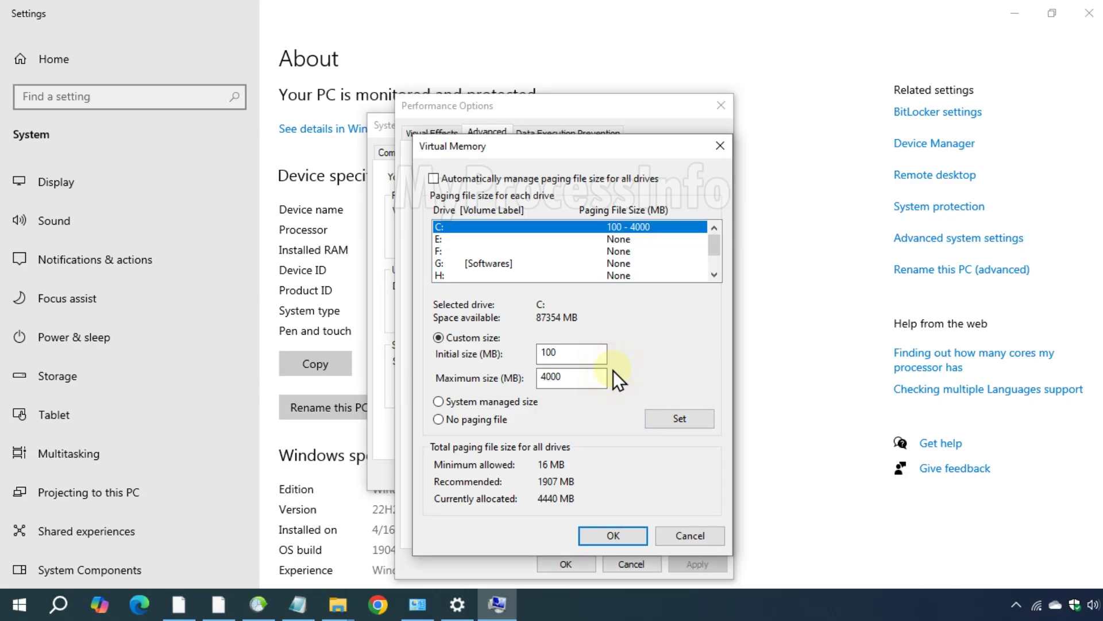
{"action": "left_click", "coordinate": [628, 532]}
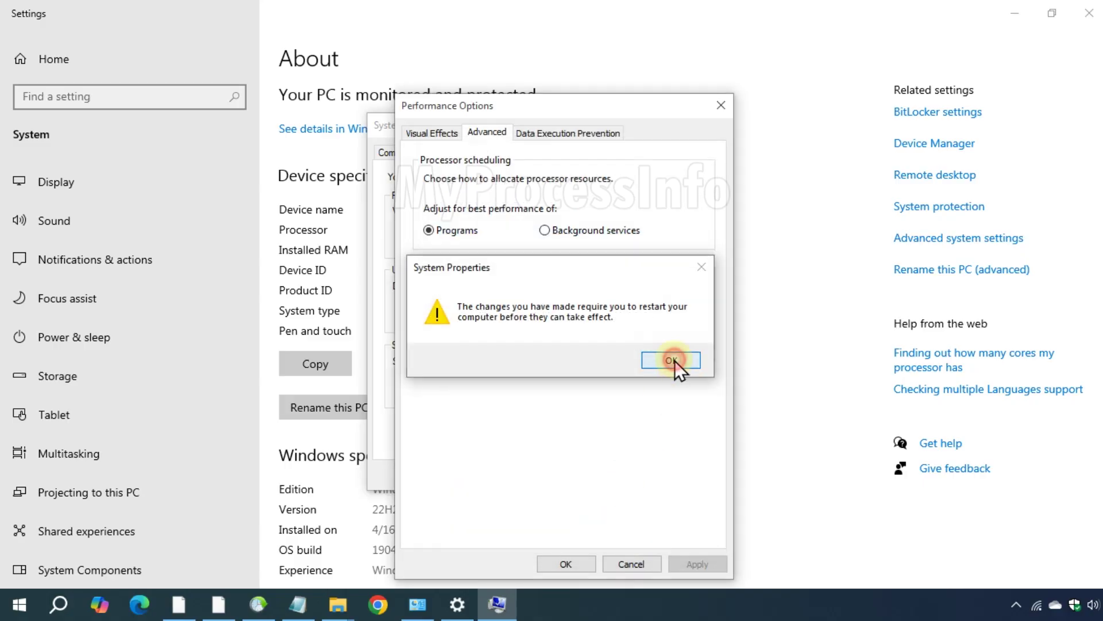
{"action": "left_click", "coordinate": [676, 361]}
{"action": "left_click", "coordinate": [701, 565]}
Close Performance Options and System Properties, then restart Windows immediately
{"action": "left_click", "coordinate": [567, 563]}
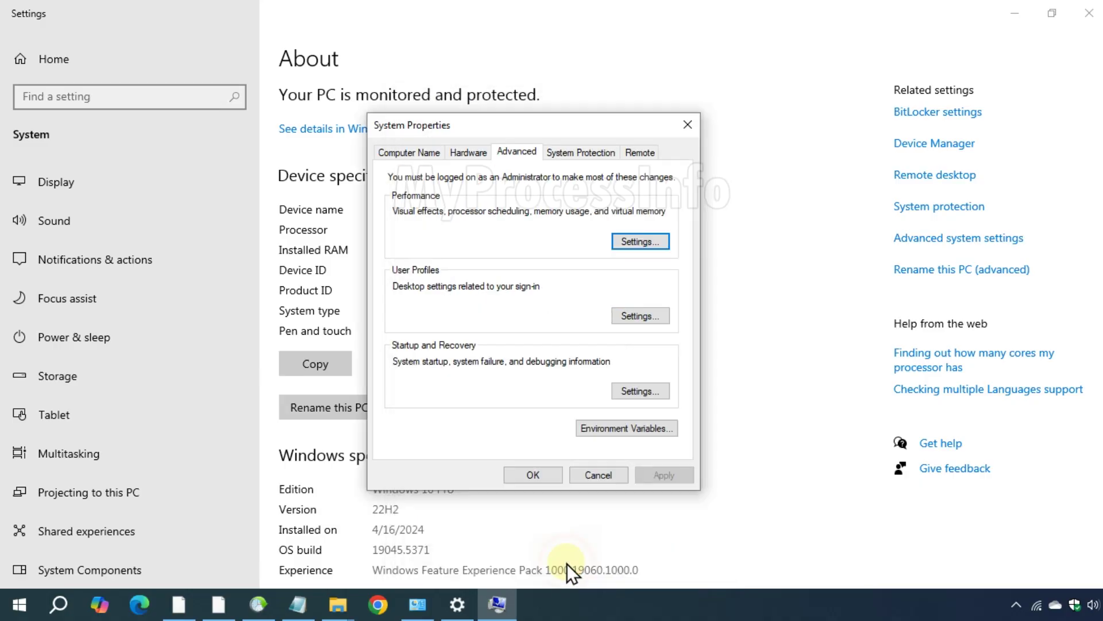
{"action": "left_click", "coordinate": [528, 478]}
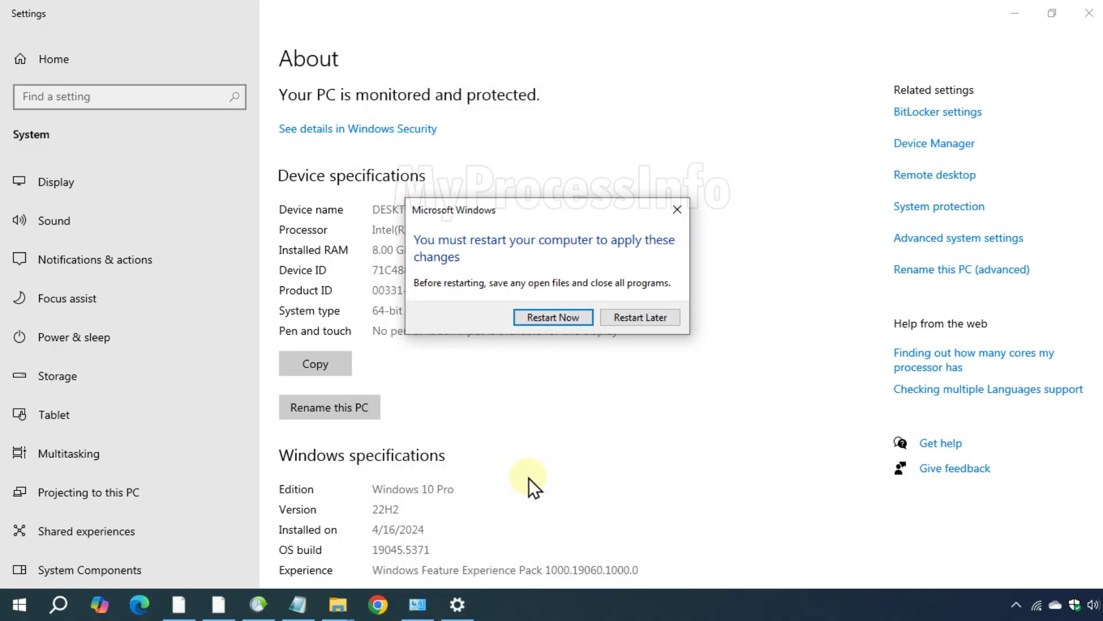
{"action": "left_click", "coordinate": [589, 318]}
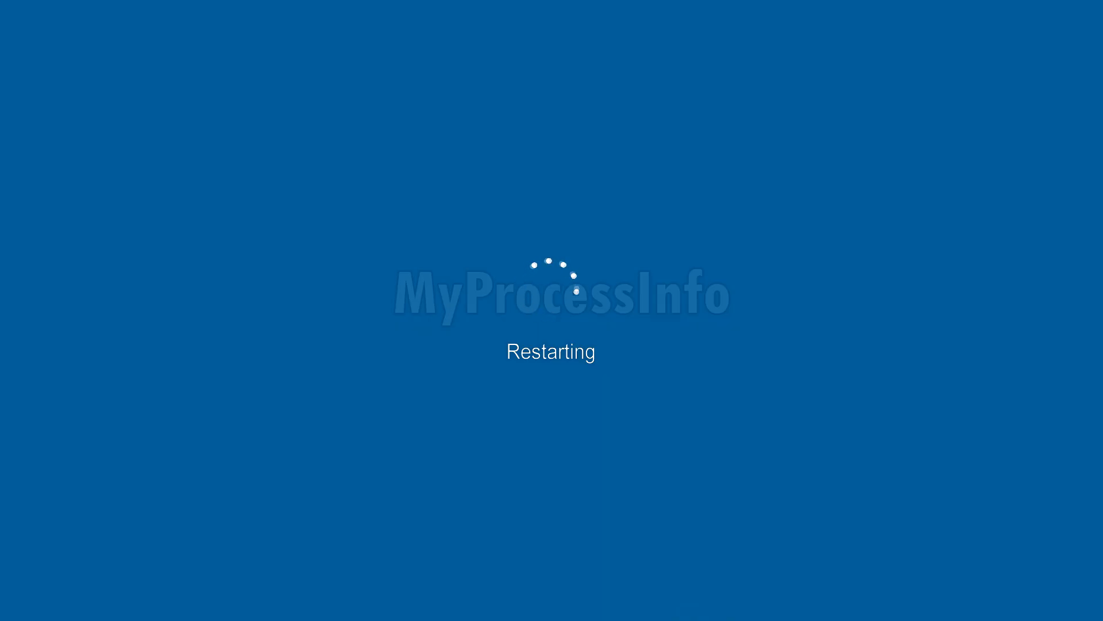